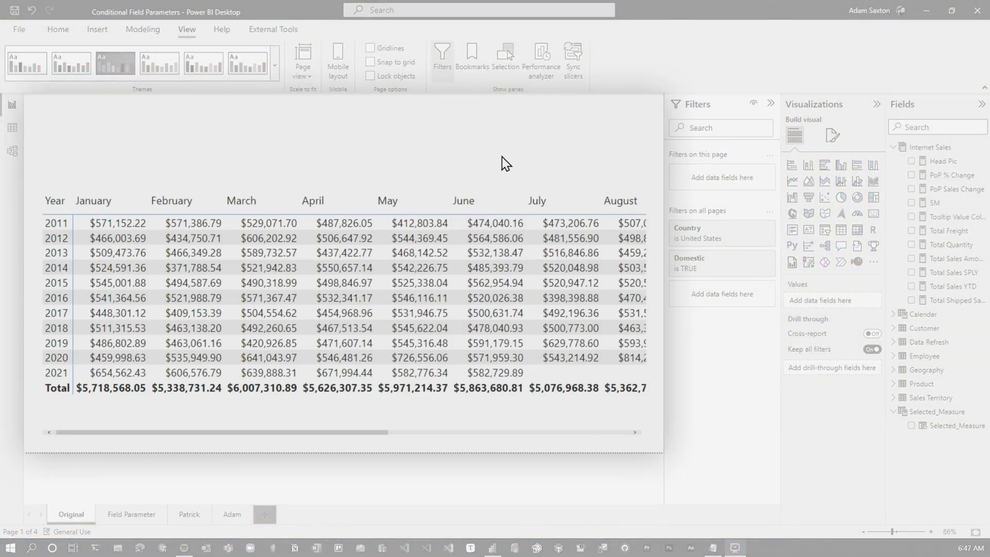
- Inspect the sales matrix's Total Sales Amount value options, then deselect the matrix
{"action": "left_click", "coordinate": [477, 206]}
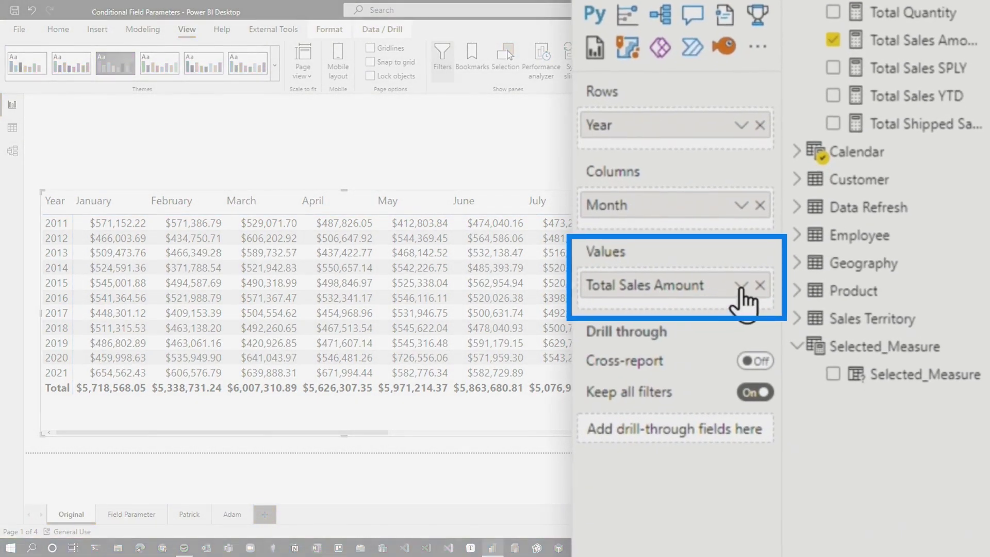
{"action": "left_click", "coordinate": [743, 287]}
{"action": "mouse_move", "coordinate": [850, 406]}
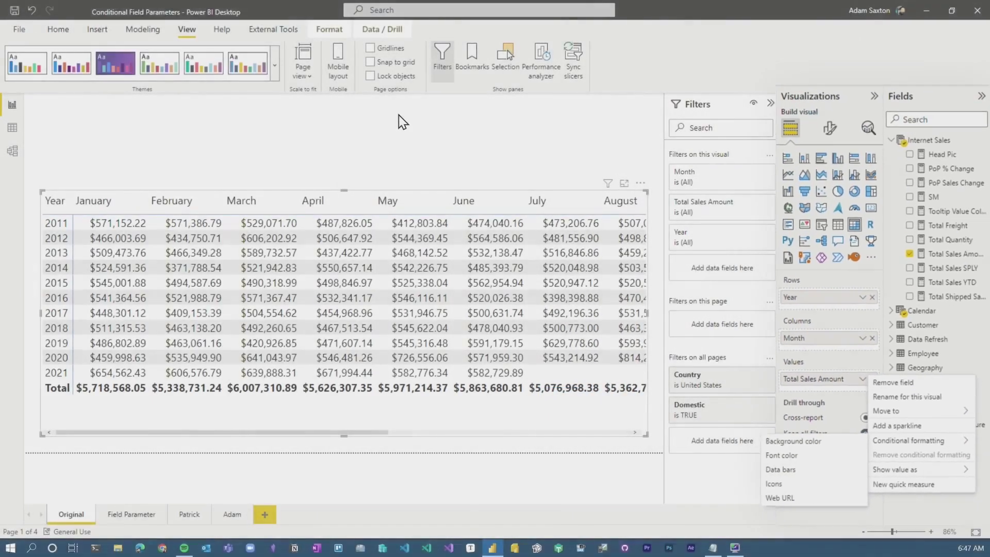
{"action": "left_click", "coordinate": [493, 150]}
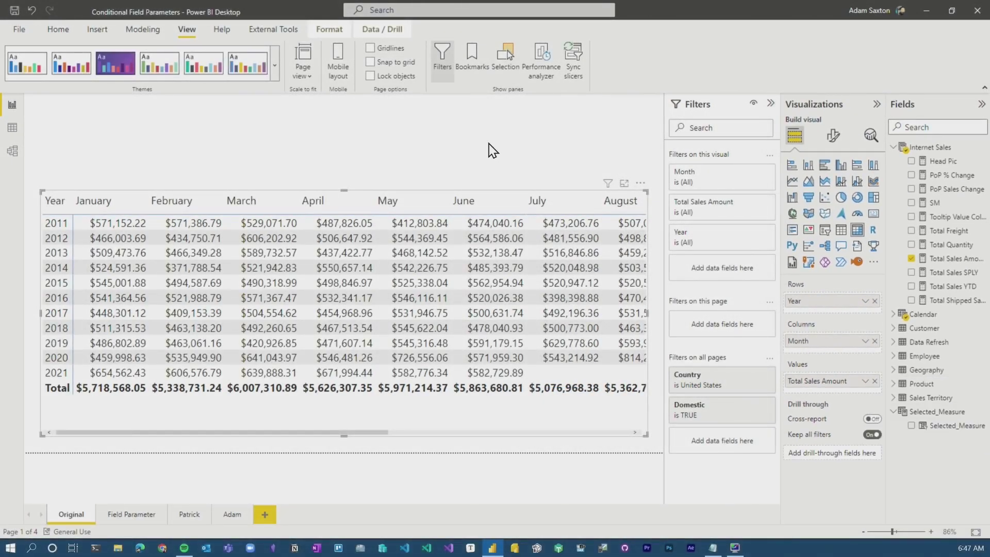
{"action": "left_click", "coordinate": [255, 487]}
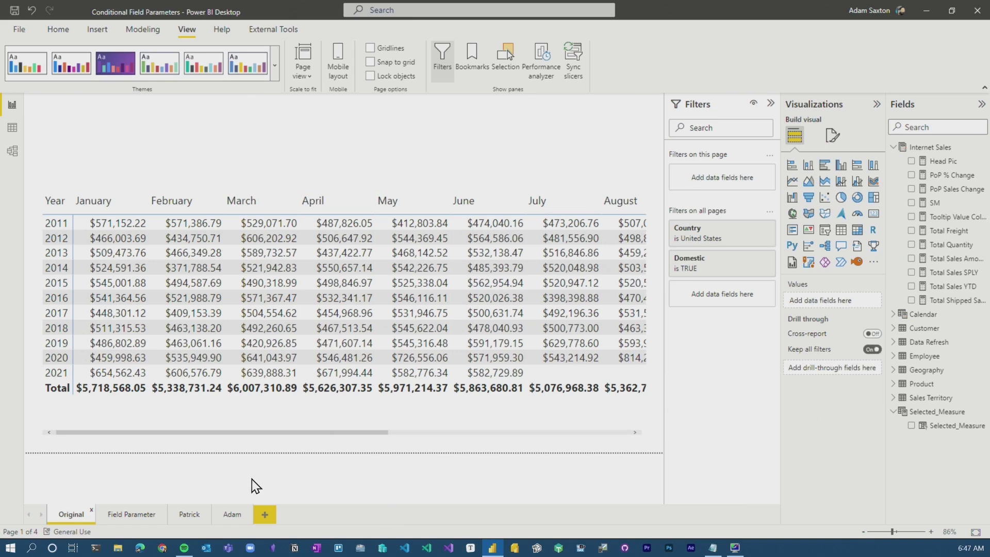
- On the Field Parameter page, toggle the slicer to end on Total Freight and check the matrix's Selected_Measure values
{"action": "left_click", "coordinate": [135, 514]}
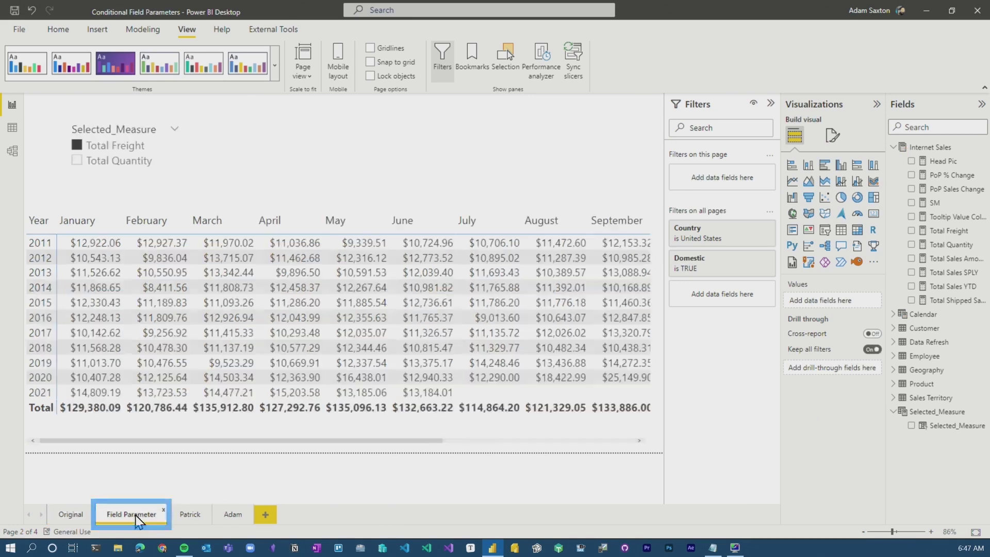
{"action": "left_click", "coordinate": [119, 163]}
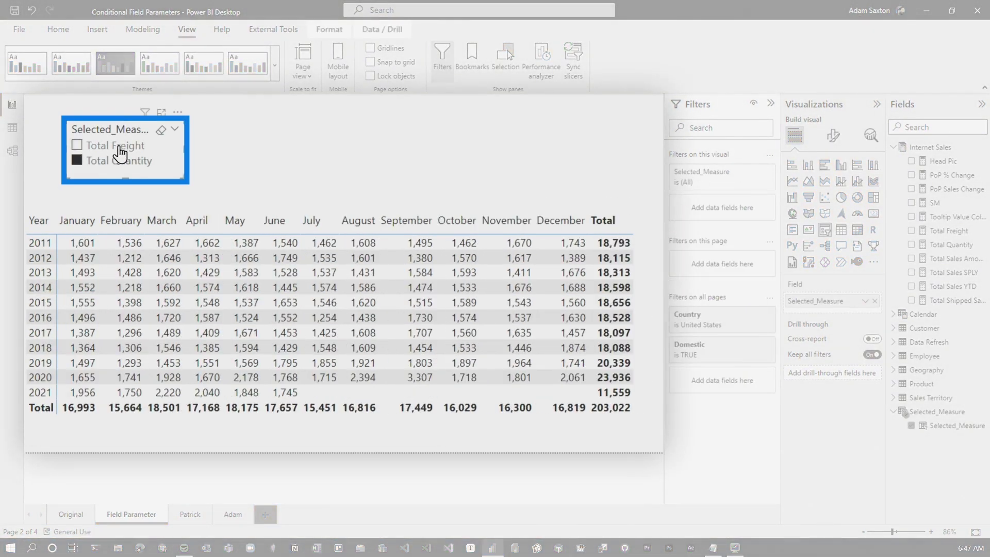
{"action": "left_click", "coordinate": [120, 149]}
{"action": "left_click", "coordinate": [119, 163]}
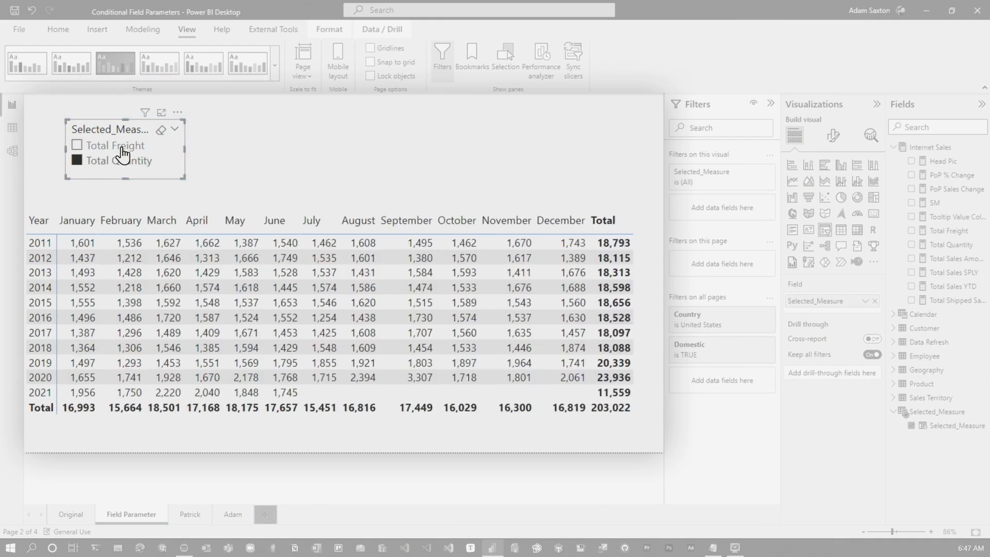
{"action": "left_click", "coordinate": [123, 150]}
{"action": "left_click", "coordinate": [121, 163]}
{"action": "left_click", "coordinate": [125, 149]}
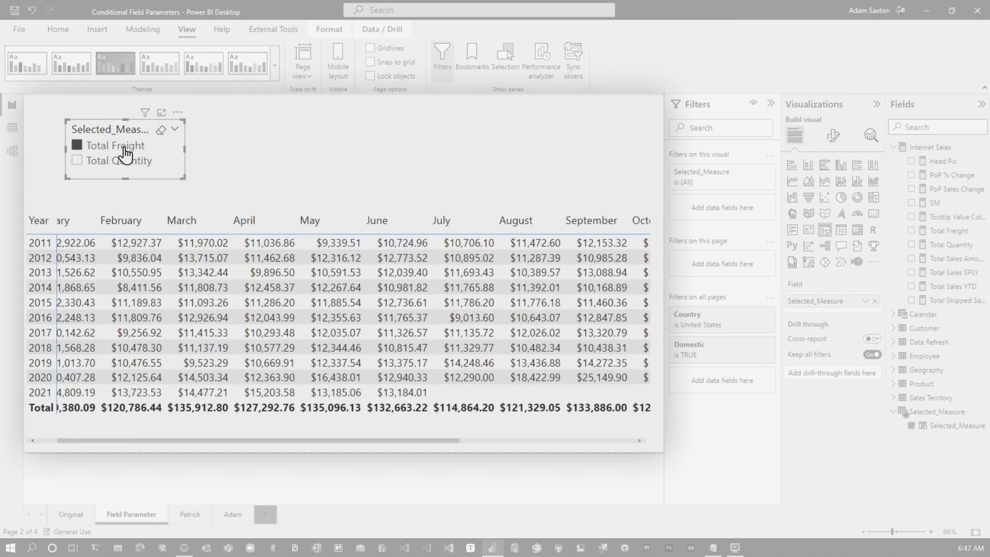
{"action": "left_click", "coordinate": [404, 243]}
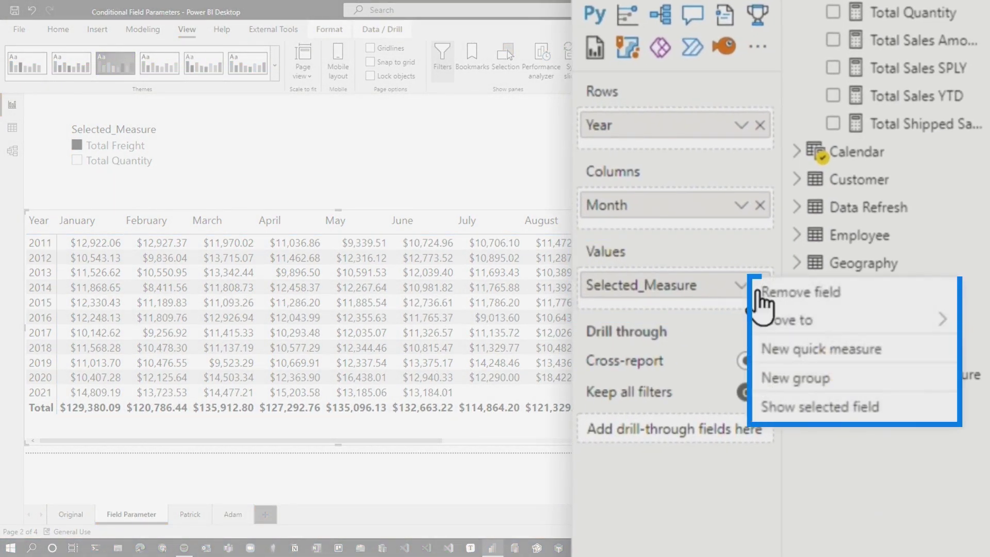
{"action": "left_click", "coordinate": [667, 290]}
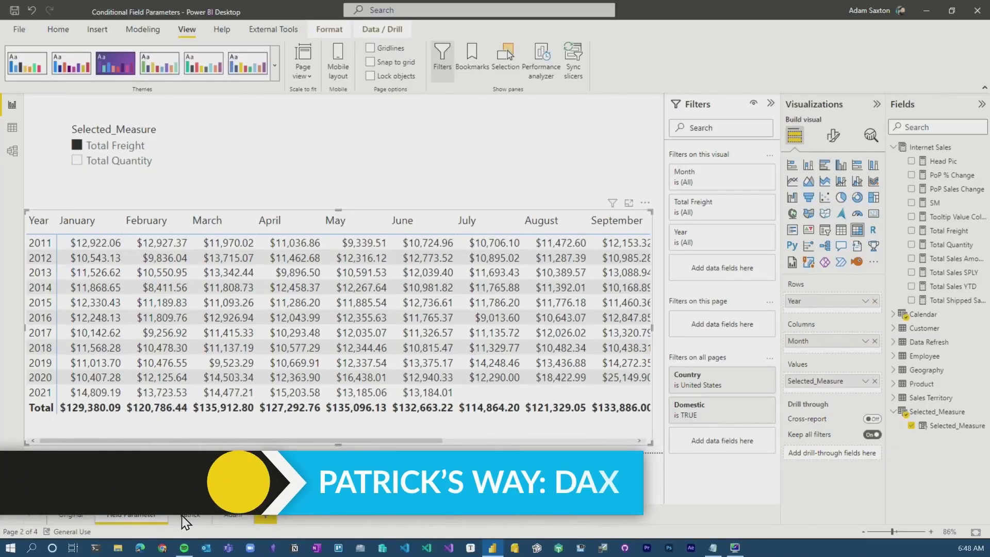
- On the Patrick page, toggle the slicer between Total Quantity and Total Freight
{"action": "left_click", "coordinate": [186, 515]}
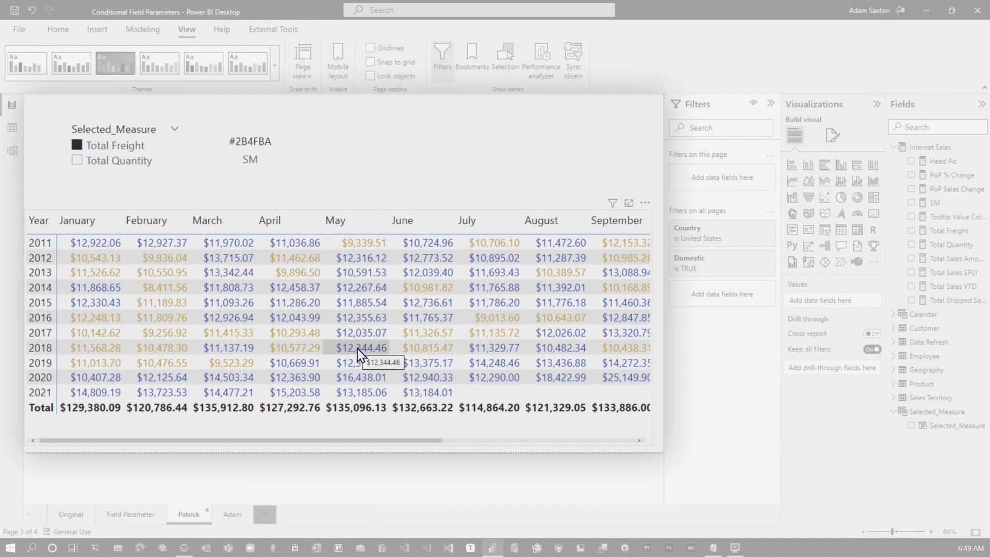
{"action": "left_click", "coordinate": [137, 170]}
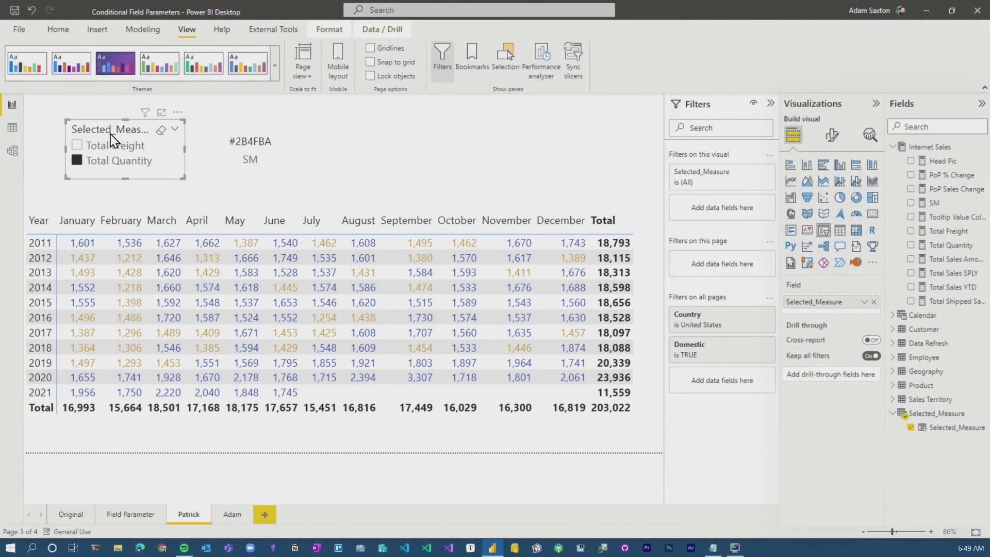
{"action": "left_click", "coordinate": [112, 145]}
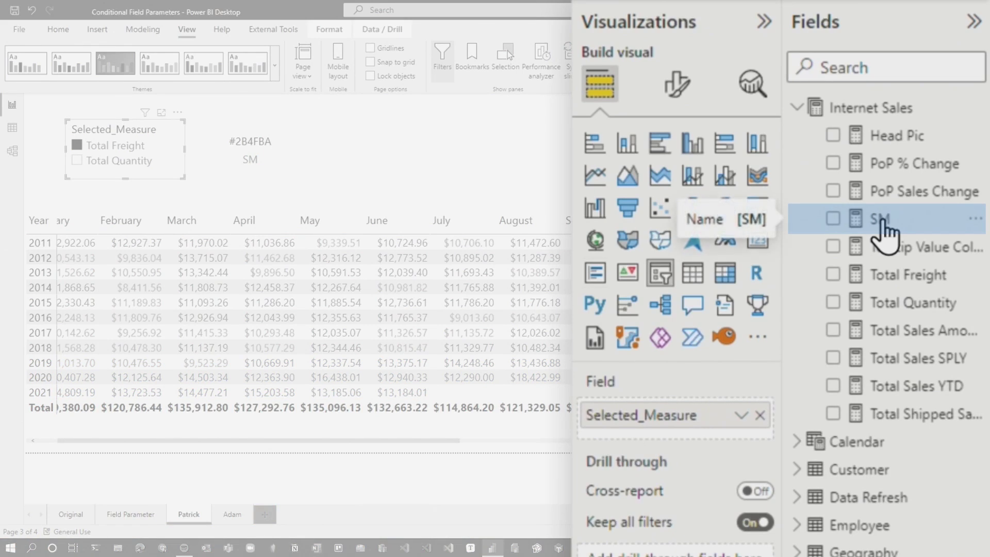
- View the SM measure's ISSELECTEDMEASURE formula, then select the matrix
{"action": "left_click", "coordinate": [935, 202]}
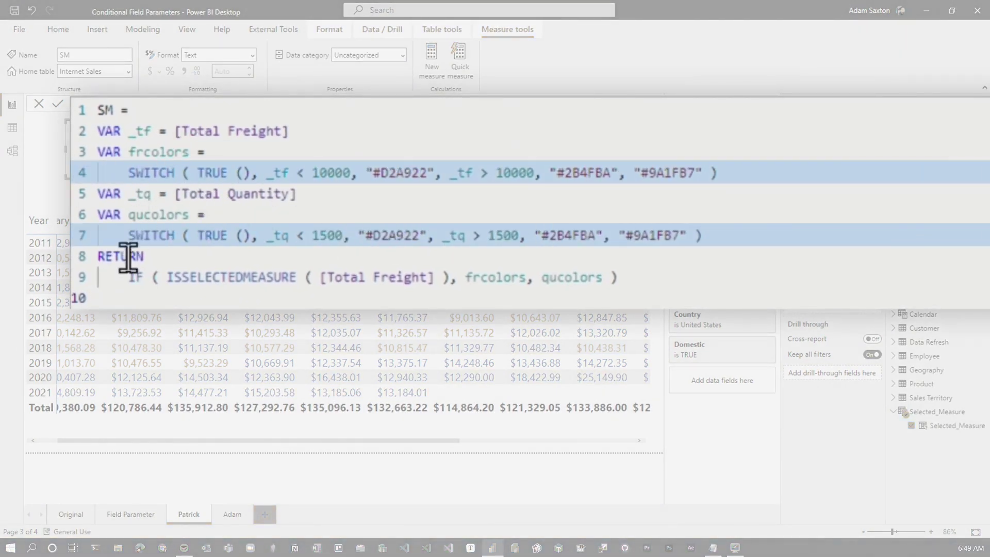
{"action": "double_click", "coordinate": [215, 277]}
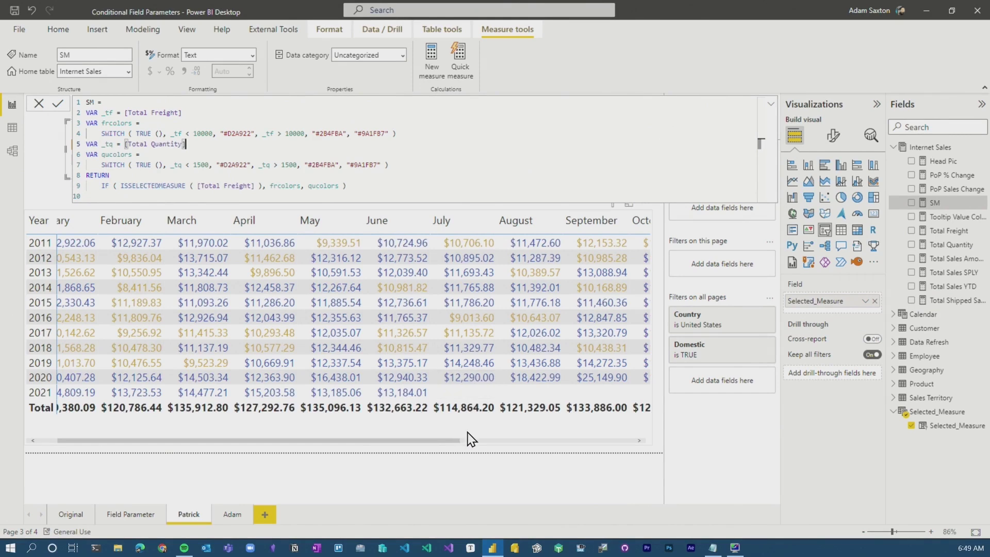
{"action": "left_click", "coordinate": [471, 434]}
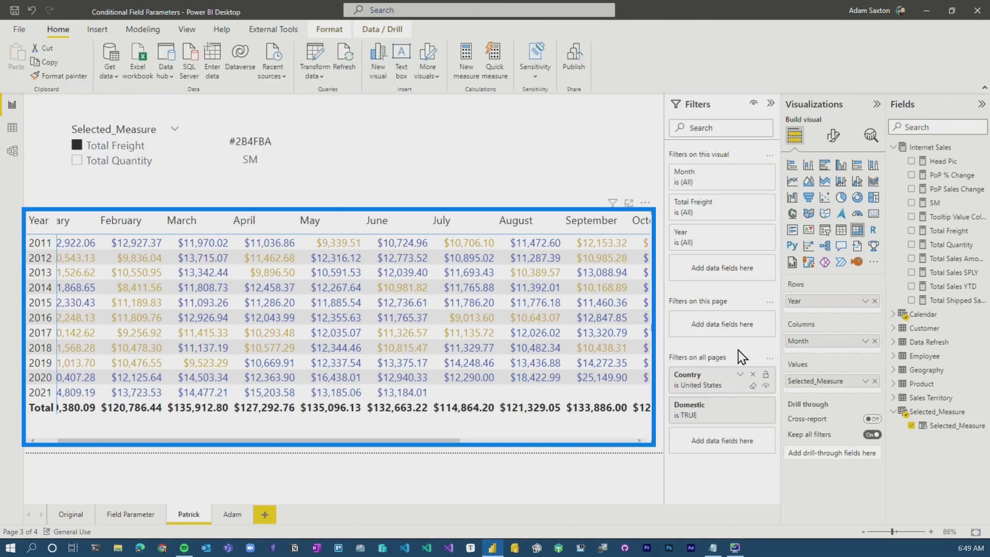
- Set the matrix Cell elements font colour to Field value, based on the SM measure
{"action": "left_click", "coordinate": [833, 135]}
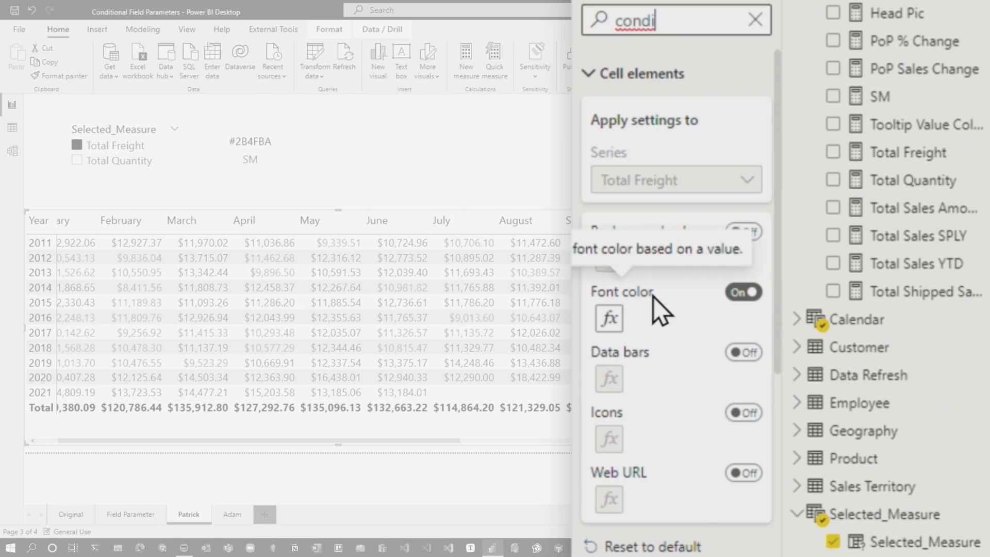
{"action": "left_click", "coordinate": [756, 20]}
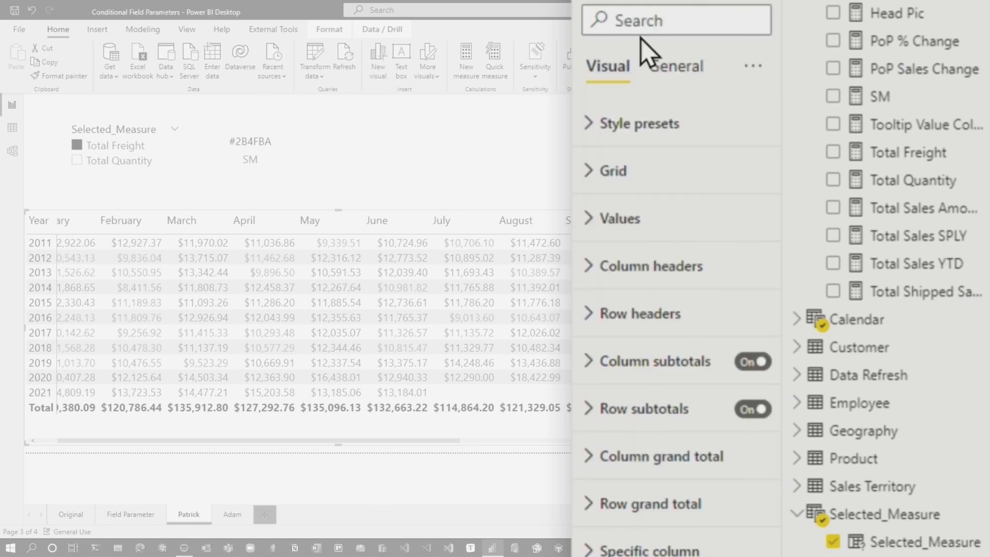
{"action": "scroll", "coordinate": [645, 420], "scroll_direction": "down", "scroll_amount": 3}
{"action": "left_click", "coordinate": [676, 423]}
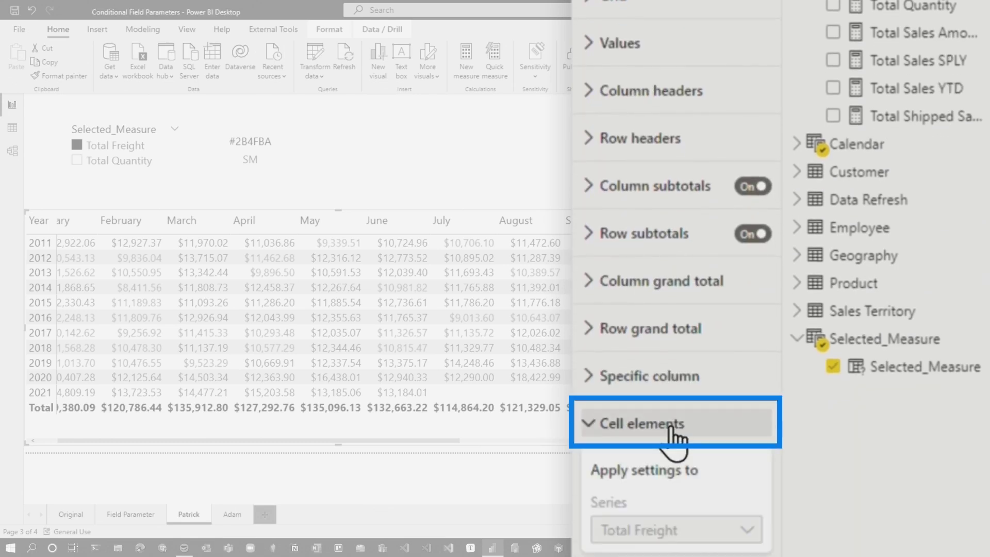
{"action": "scroll", "coordinate": [645, 309], "scroll_direction": "down", "scroll_amount": 7}
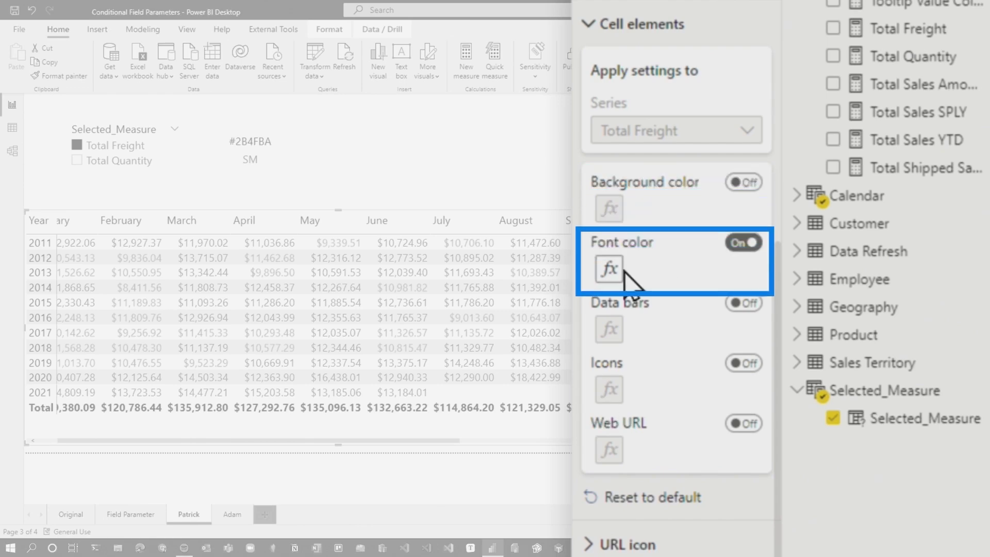
{"action": "left_click", "coordinate": [610, 269]}
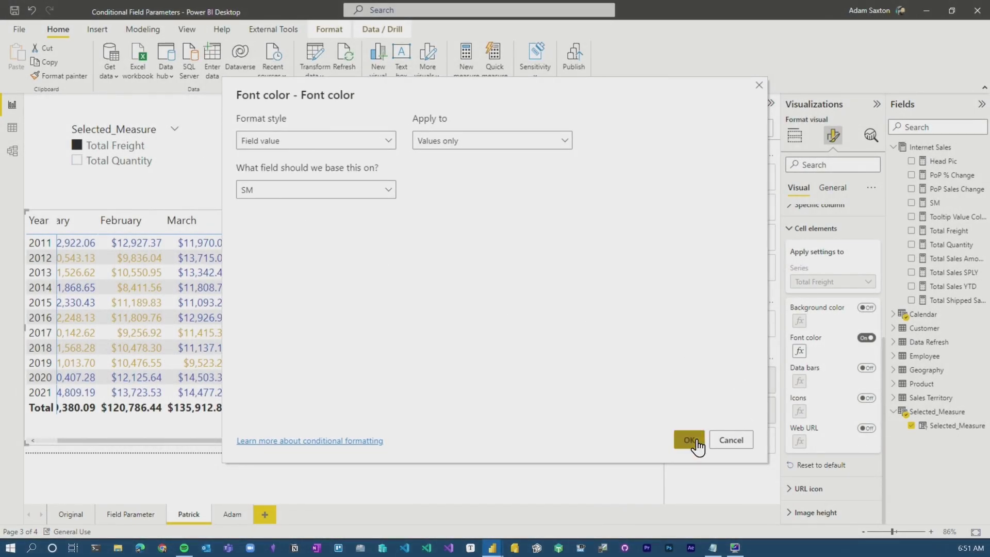
{"action": "left_click", "coordinate": [690, 441]}
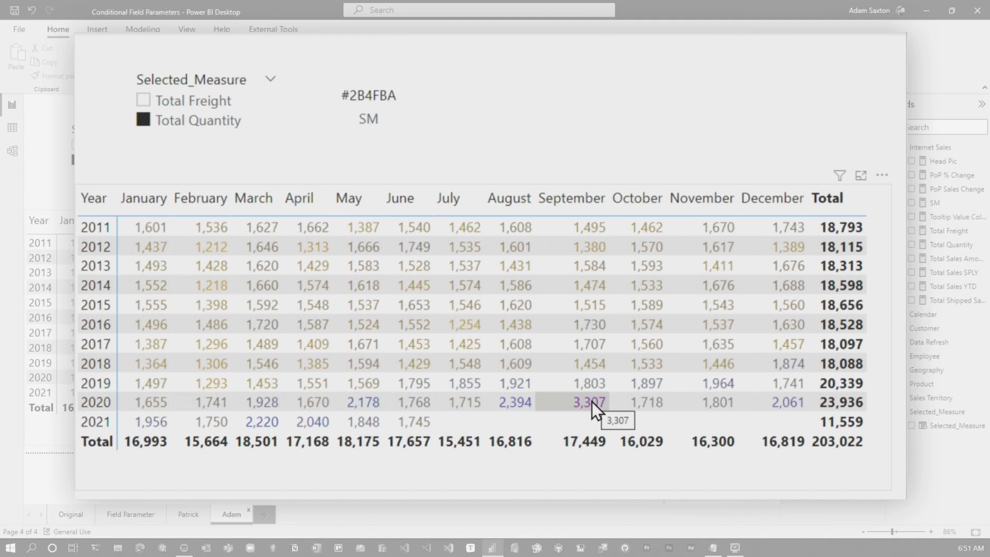
- With Total Freight selected, apply a gradient font colour rule to the matrix values
{"action": "left_click", "coordinate": [194, 101]}
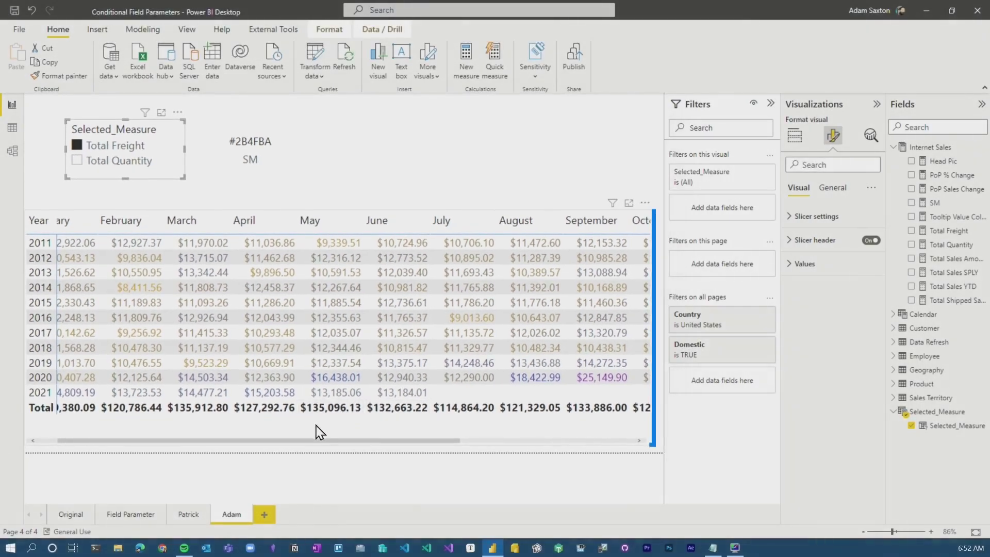
{"action": "left_click", "coordinate": [315, 428]}
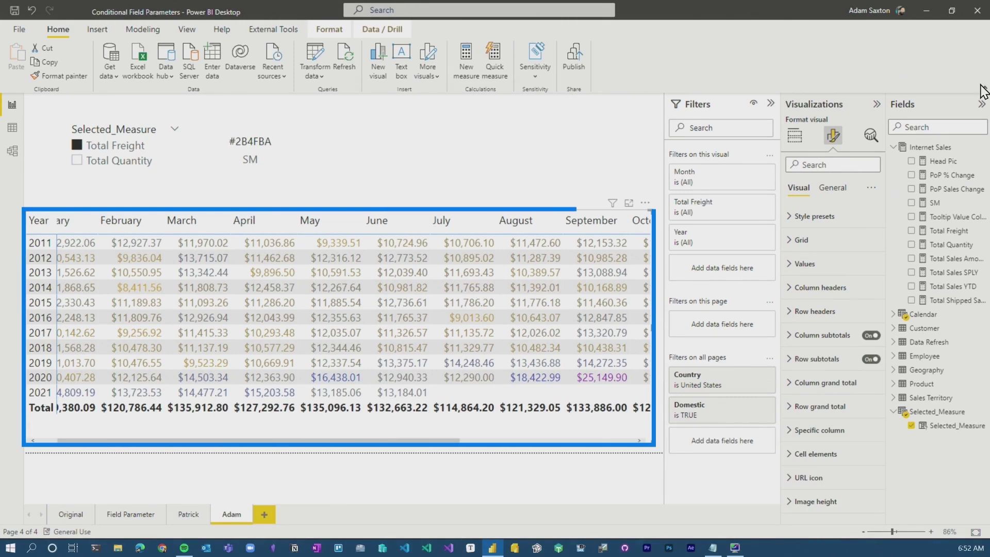
{"action": "left_click", "coordinate": [820, 454]}
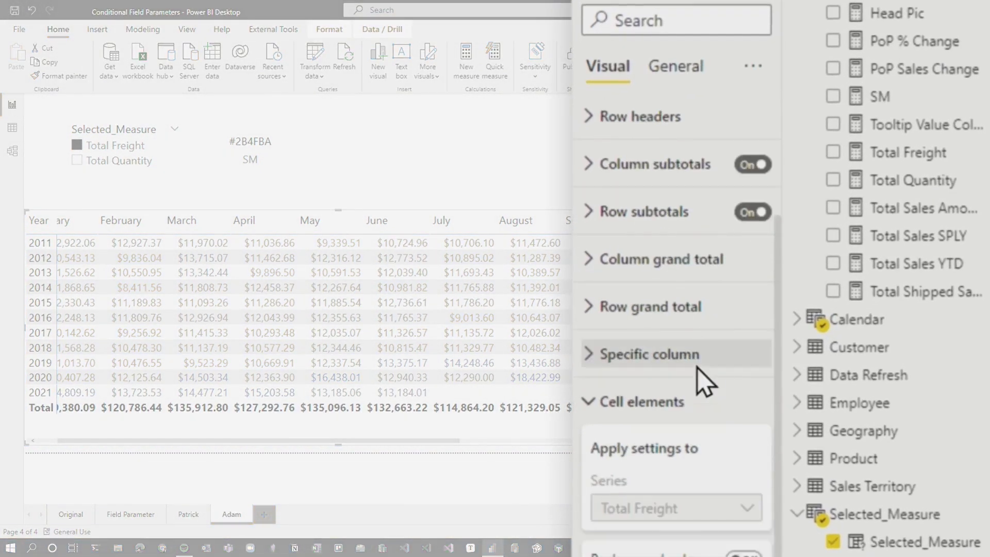
{"action": "left_click", "coordinate": [607, 464]}
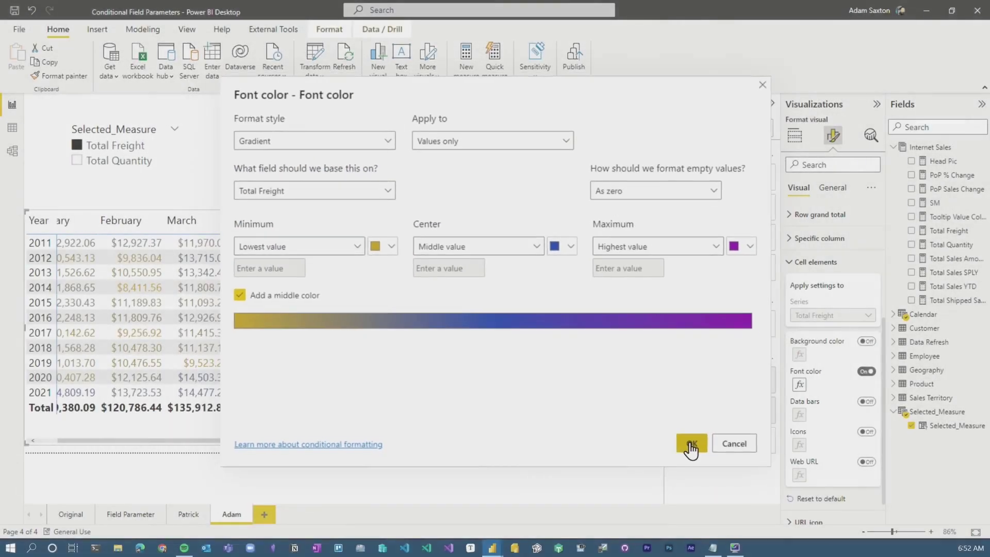
{"action": "left_click", "coordinate": [692, 442]}
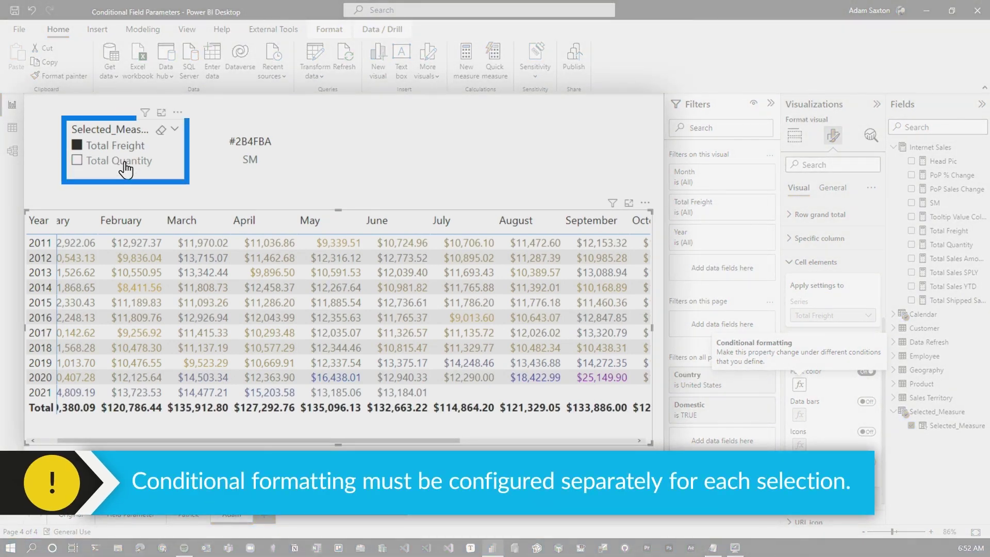
- Toggle the slicer back to Total Quantity and check its matrix cell settings
{"action": "left_click", "coordinate": [125, 163]}
{"action": "left_click", "coordinate": [108, 146]}
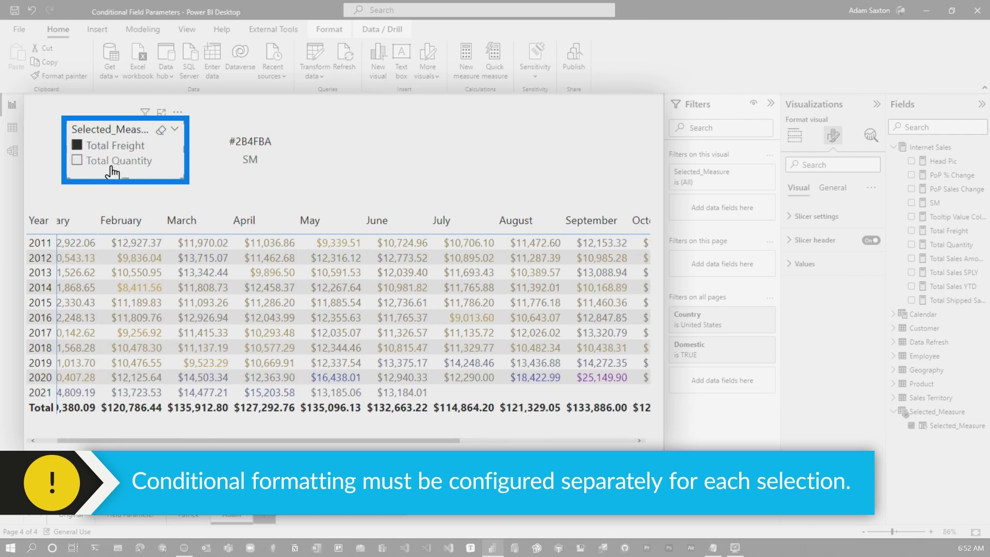
{"action": "left_click", "coordinate": [112, 164]}
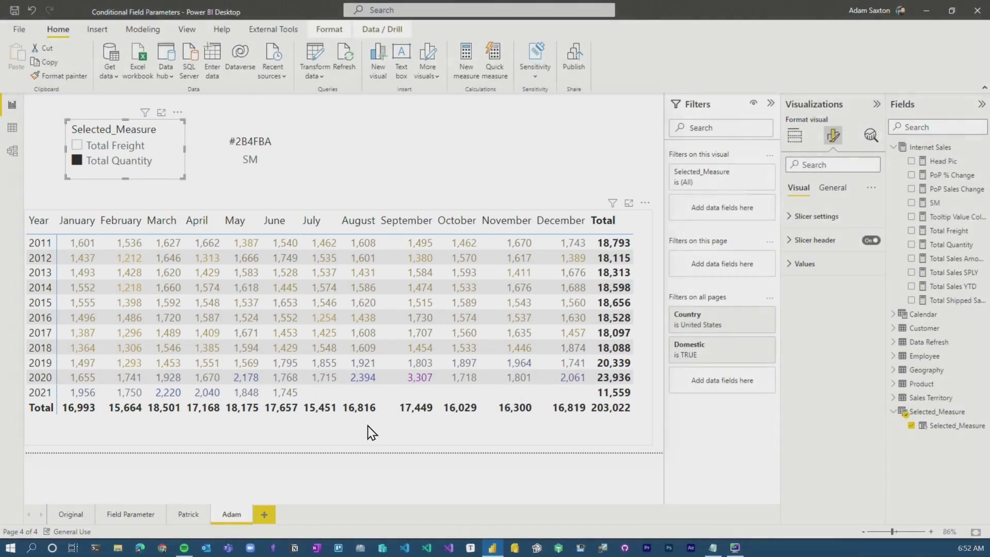
{"action": "left_click", "coordinate": [368, 429]}
{"action": "left_click", "coordinate": [816, 454]}
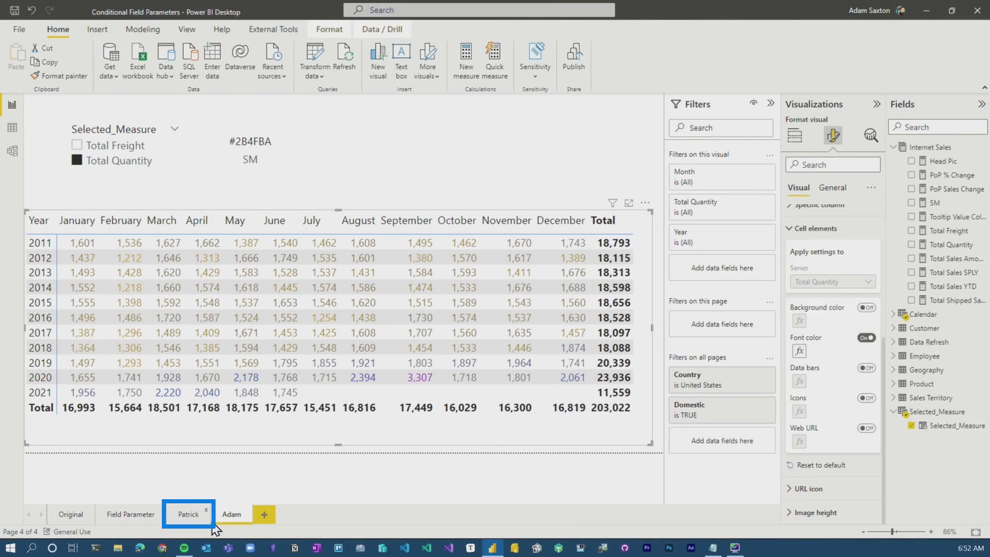
- On the Patrick page, switch matrix Font color off for Total Freight, then show Total Quantity
{"action": "left_click", "coordinate": [209, 521]}
{"action": "left_click", "coordinate": [621, 443]}
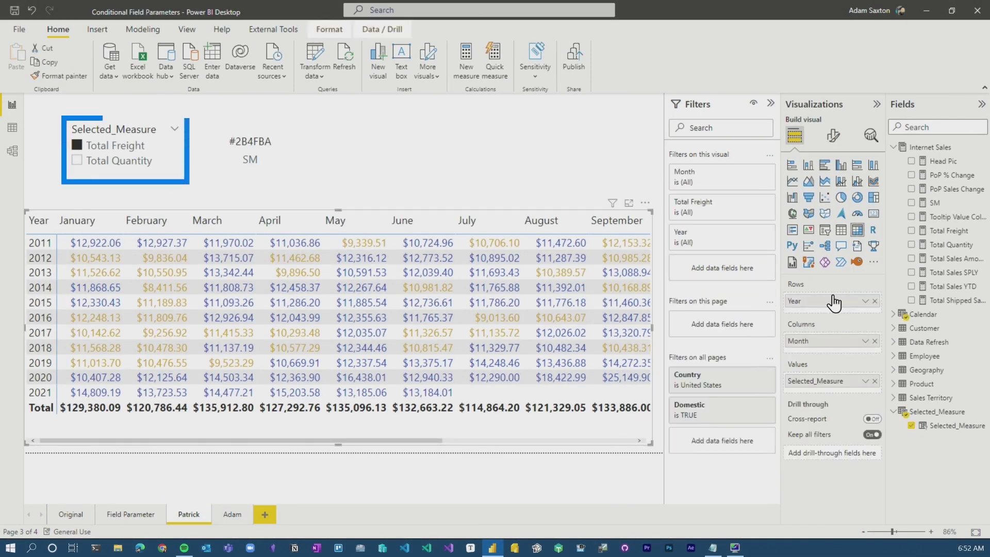
{"action": "left_click", "coordinate": [833, 135]}
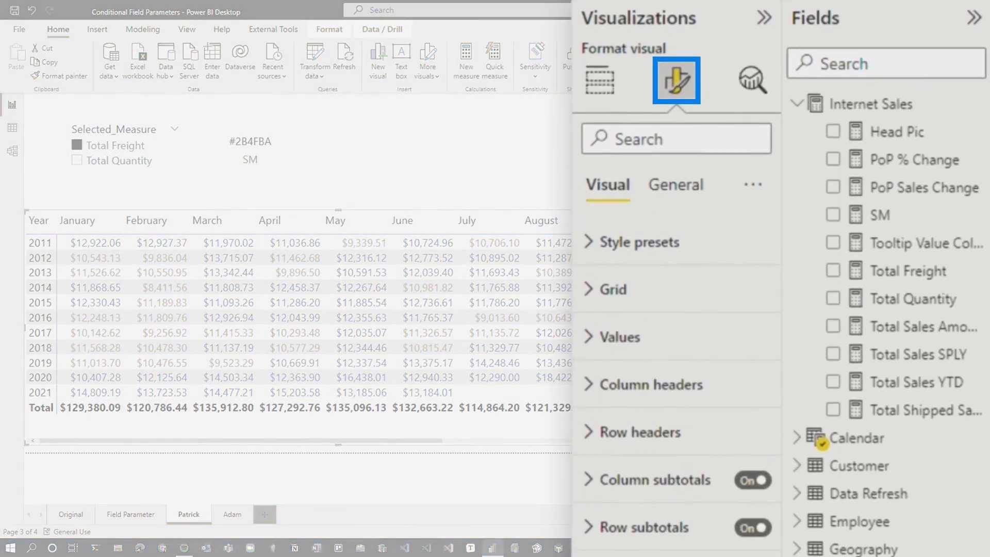
{"action": "scroll", "coordinate": [833, 361], "scroll_direction": "down", "scroll_amount": 3}
{"action": "scroll", "coordinate": [676, 335], "scroll_direction": "down", "scroll_amount": 5}
{"action": "left_click", "coordinate": [748, 284]}
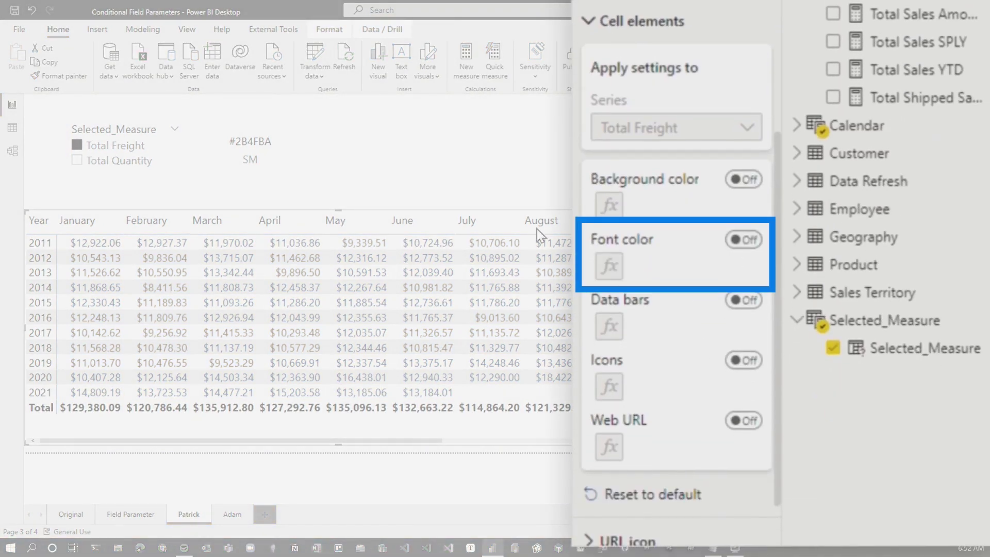
{"action": "key", "text": "Escape"}
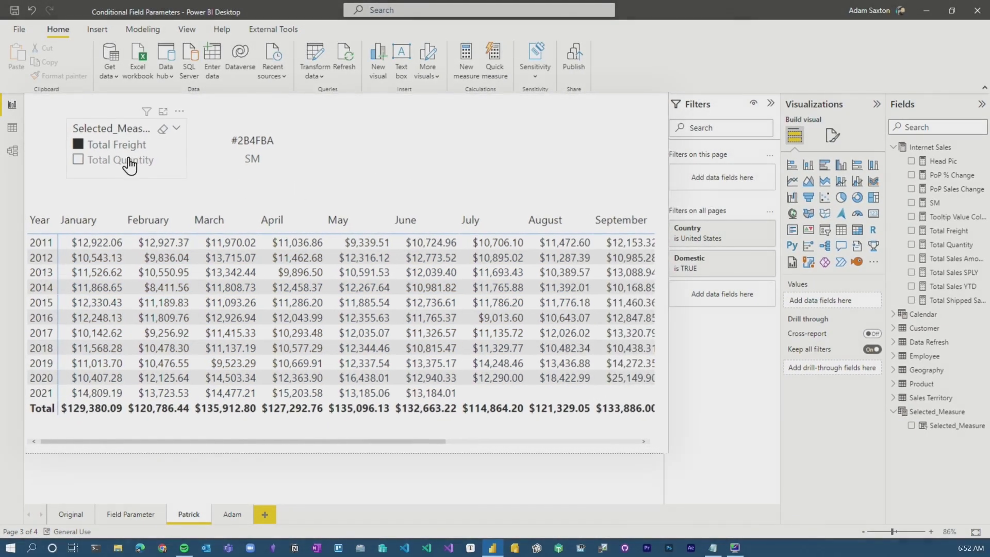
{"action": "left_click", "coordinate": [129, 163]}
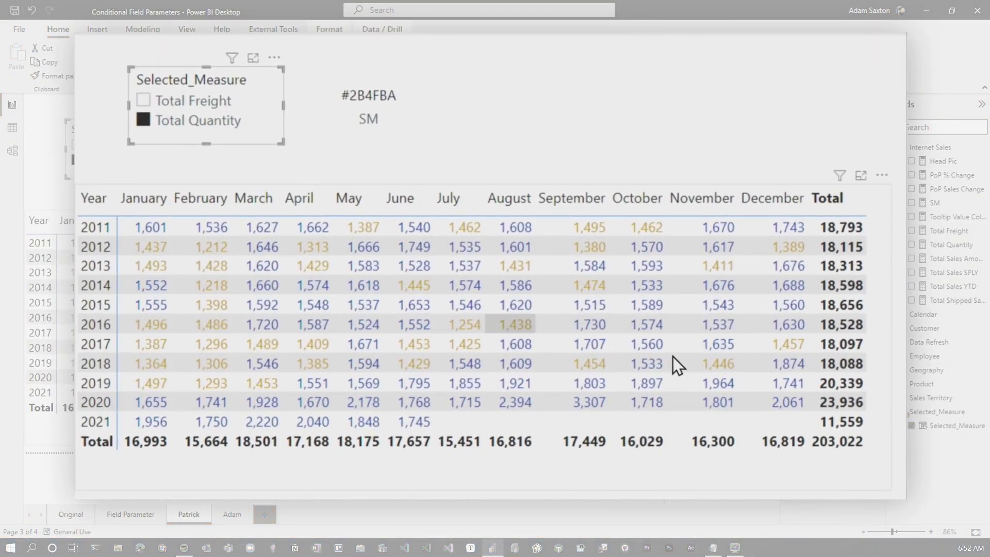